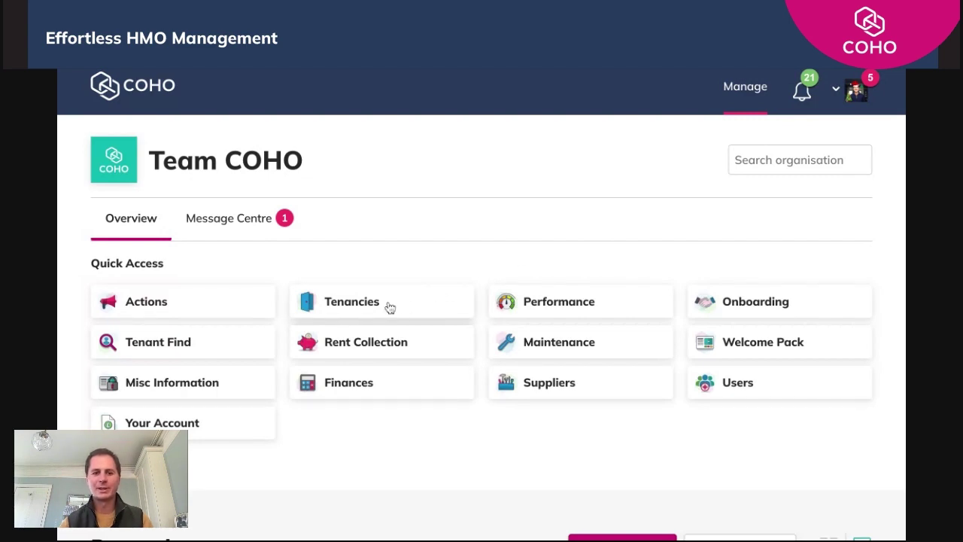
- Open Tenancy Settings from the Tenancies overview to see the still-empty agreement template list
click(366, 305)
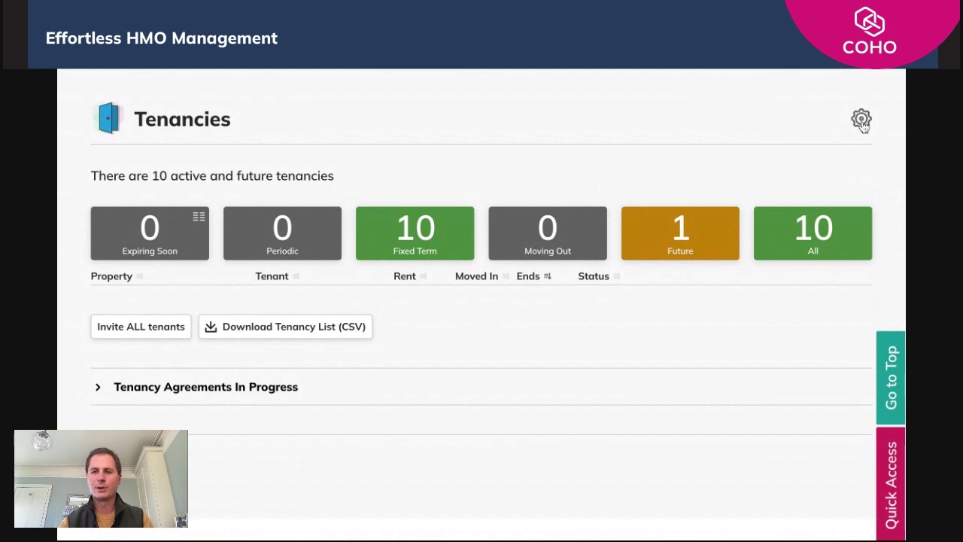
click(861, 120)
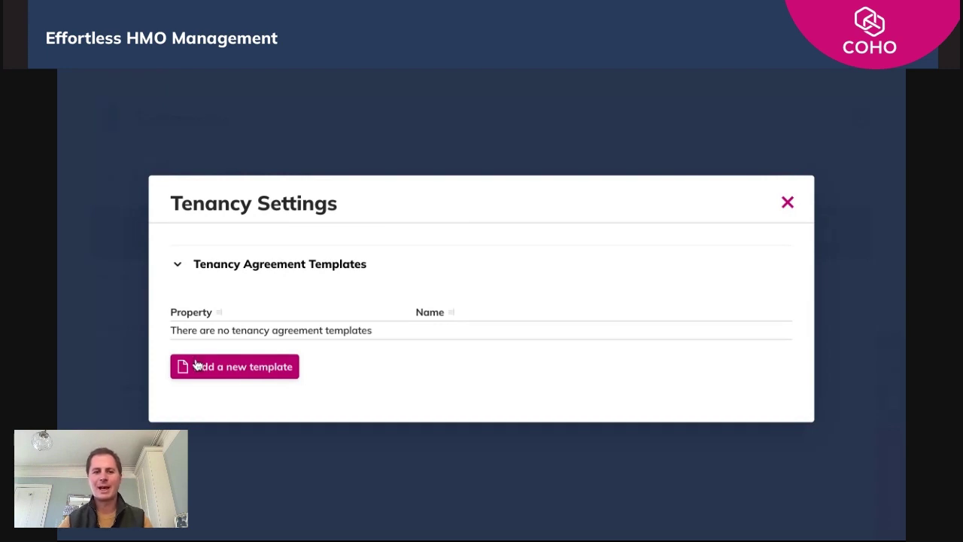
- Start a new tenancy agreement template named 'Sample AST' covering all properties
click(221, 369)
click(301, 389)
text(Sample AST)
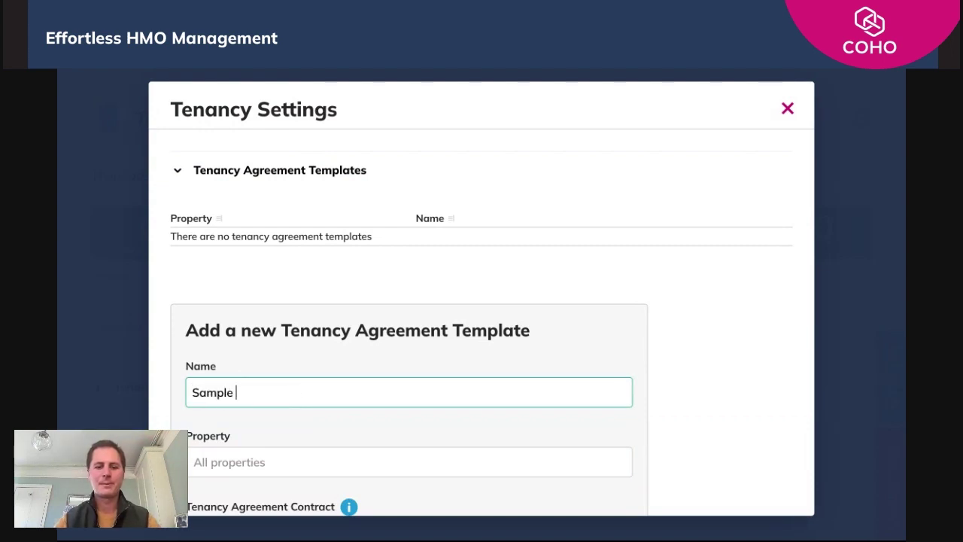
scroll(414, 368, down, 2)
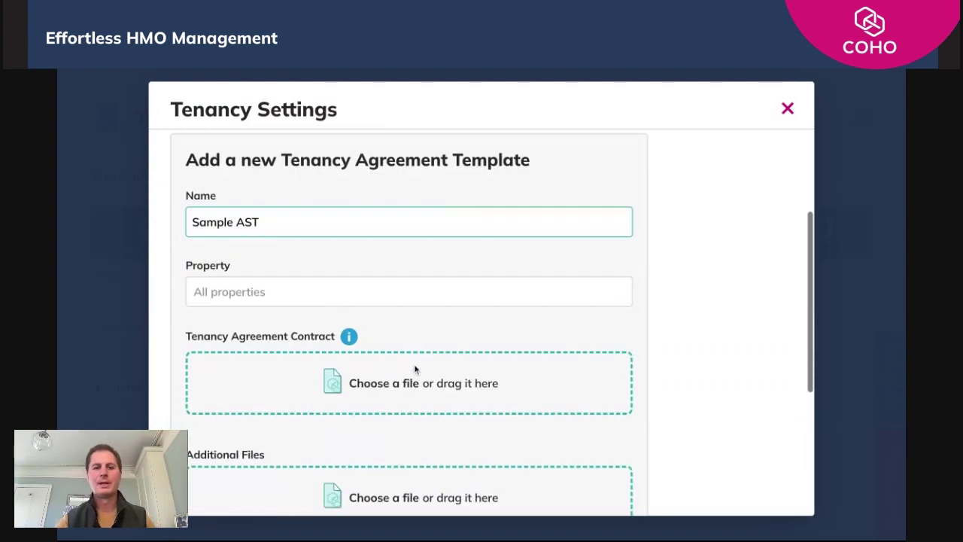
click(455, 286)
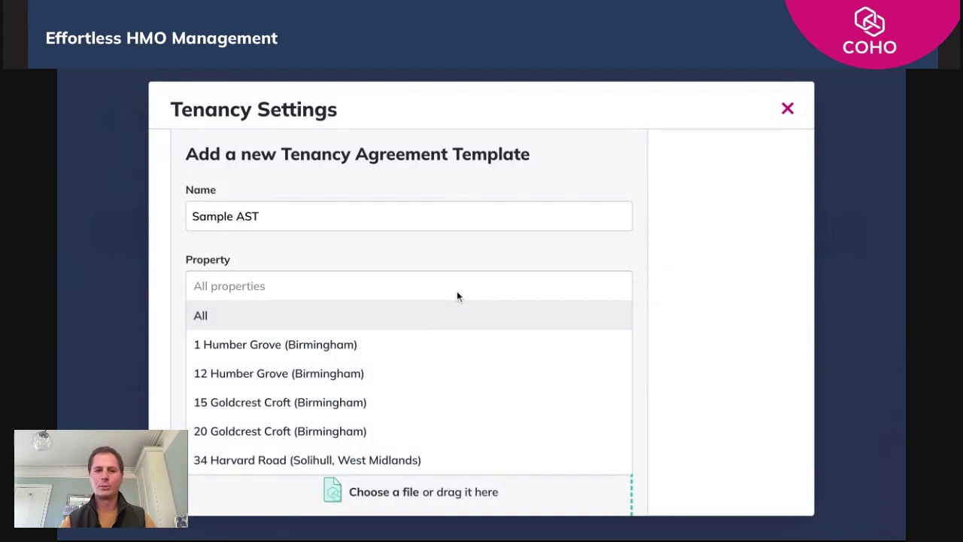
click(421, 320)
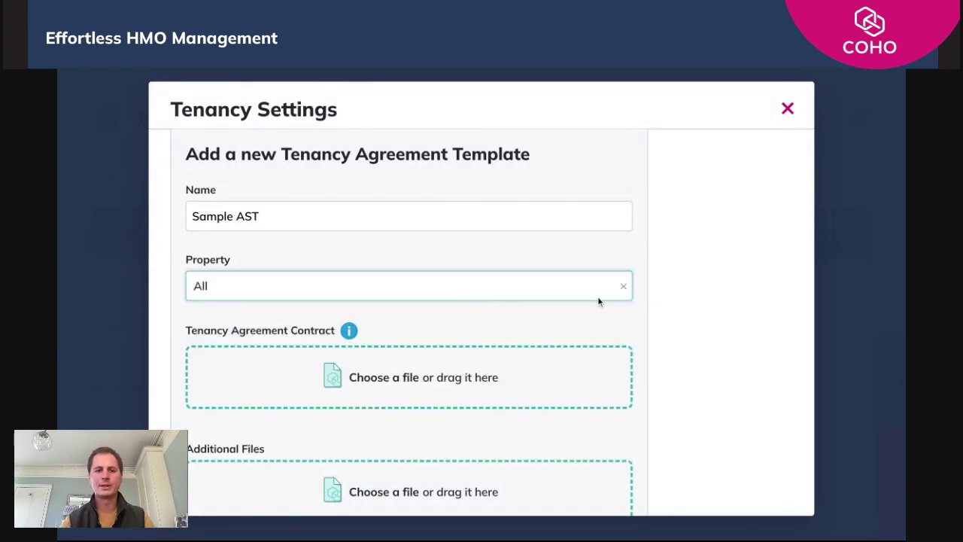
- Save the Sample AST template with the DEMO SAMPLE.docx contract and close Tenancy Settings
scroll(600, 297, down, 1)
scroll(600, 301, down, 1)
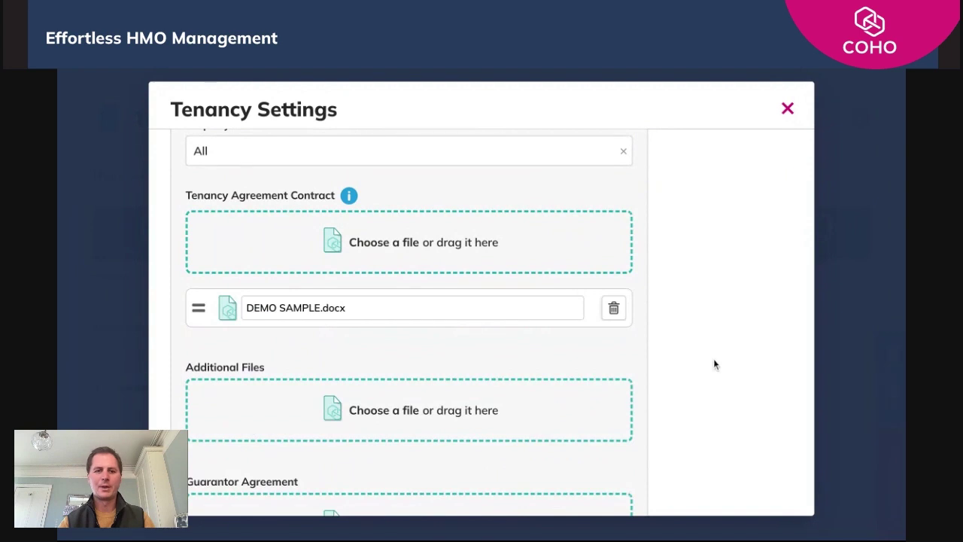
scroll(713, 365, down, 1)
scroll(714, 364, down, 2)
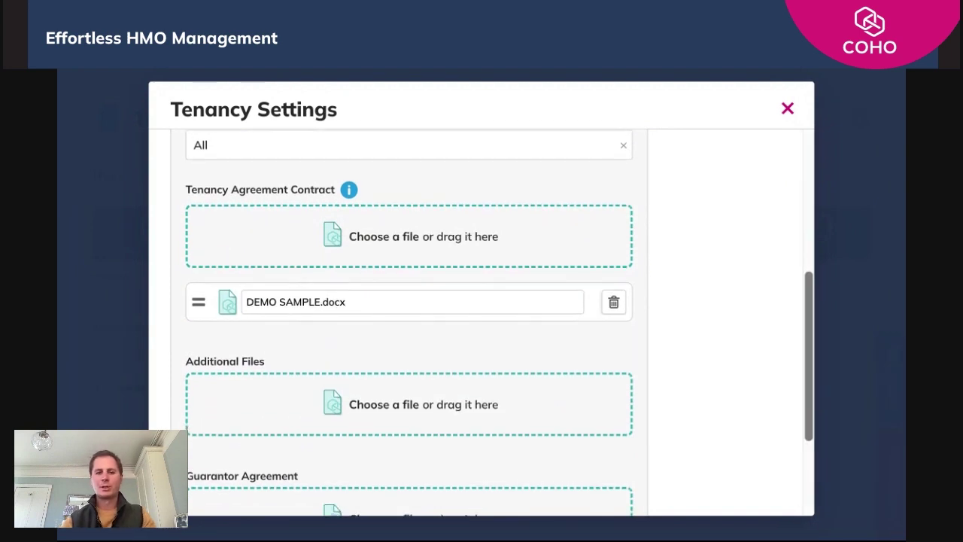
scroll(693, 331, down, 2)
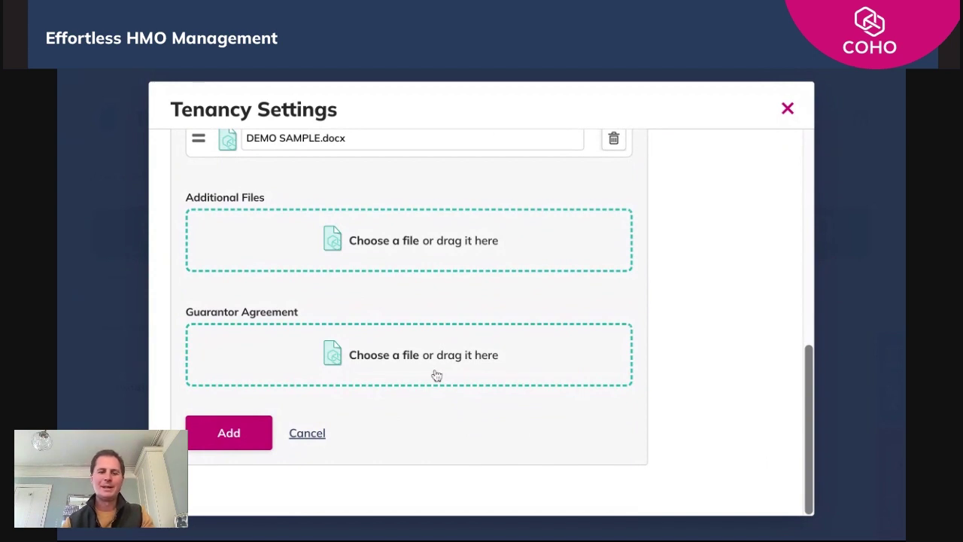
click(218, 440)
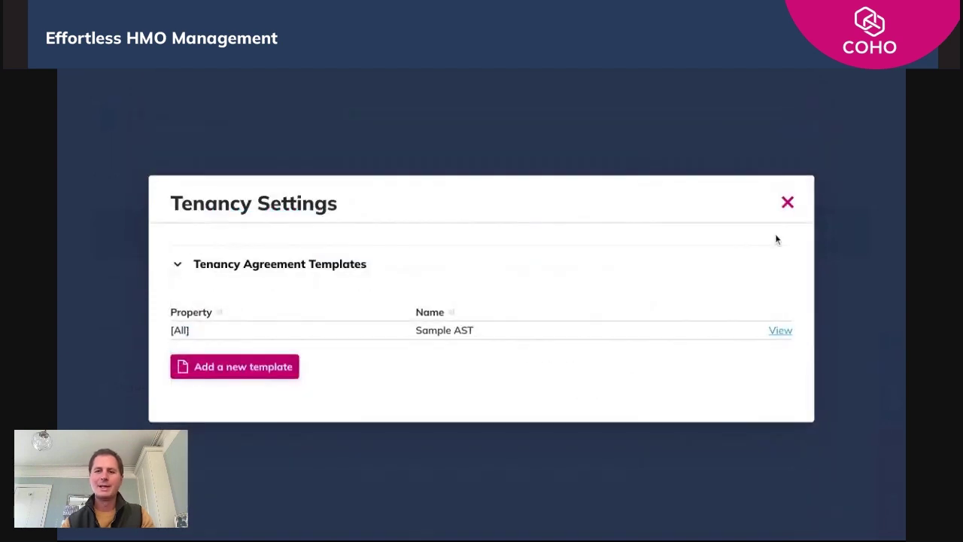
click(787, 201)
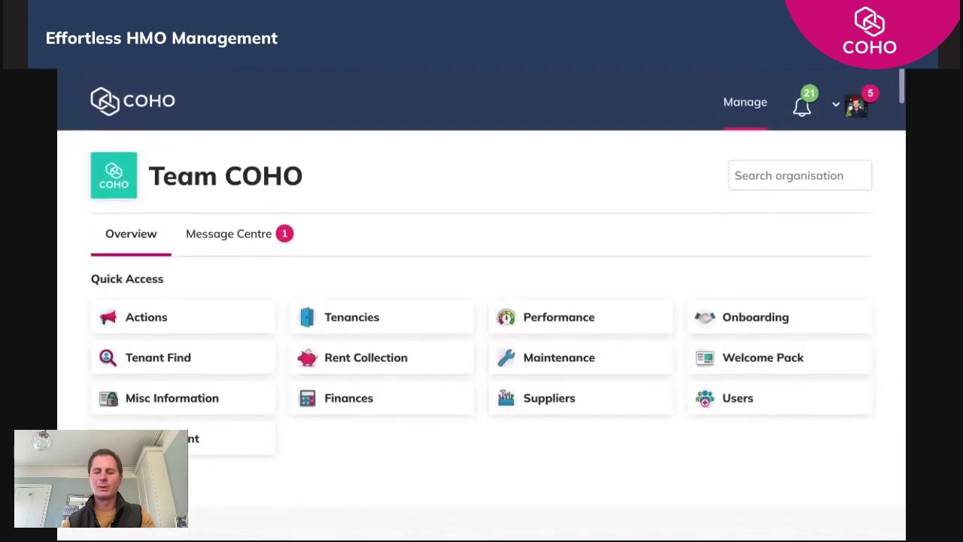
- List the onboardings currently at the tenancy agreement stage
click(752, 305)
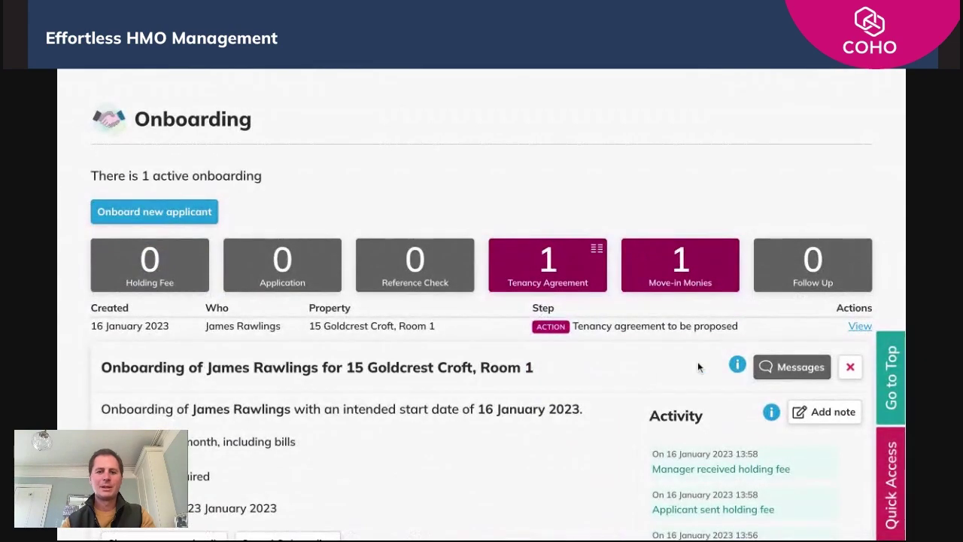
click(573, 237)
double_click(547, 239)
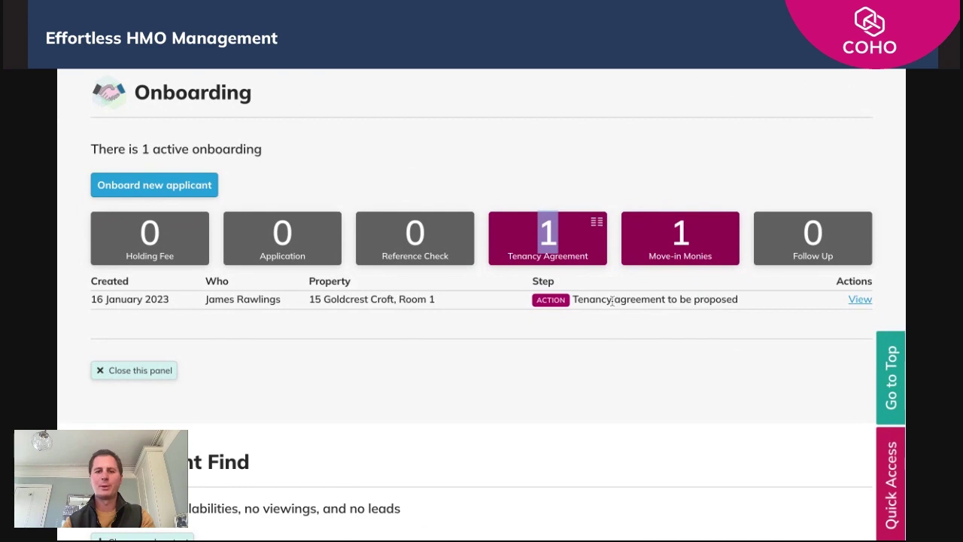
click(860, 299)
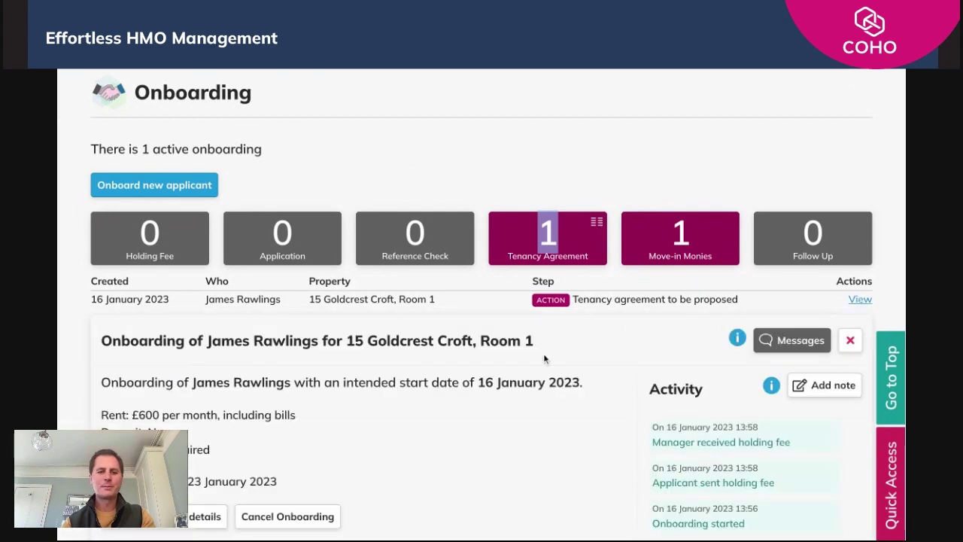
scroll(543, 353, down, 5)
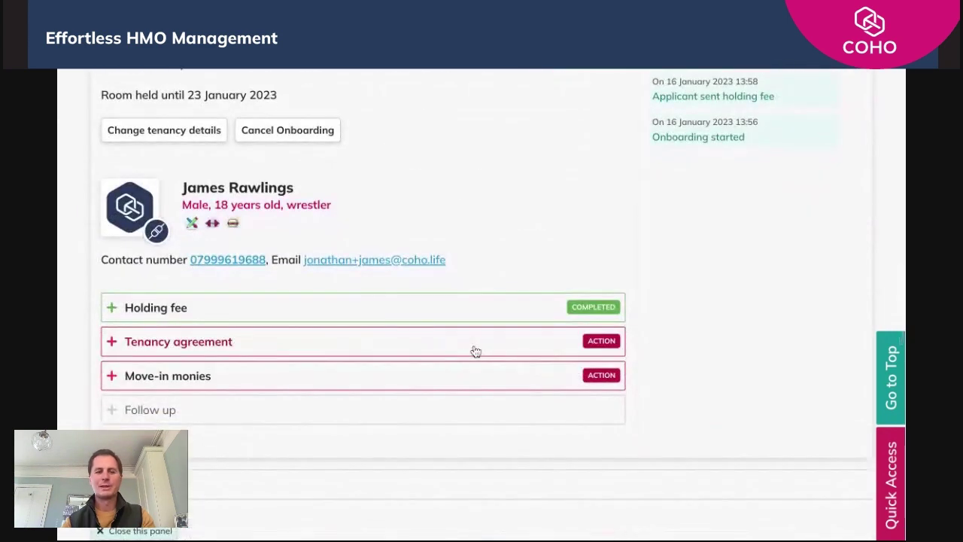
click(484, 351)
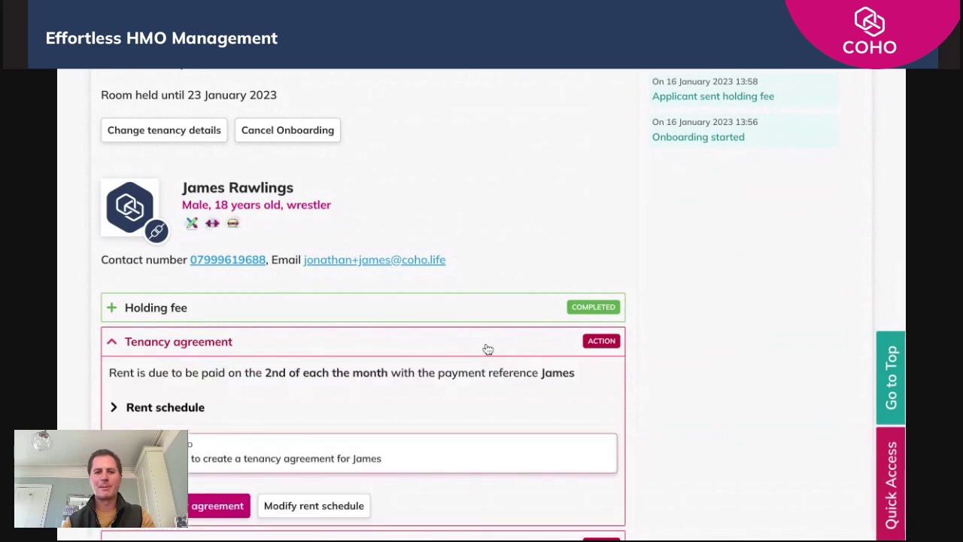
scroll(487, 349, down, 2)
scroll(487, 349, down, 2)
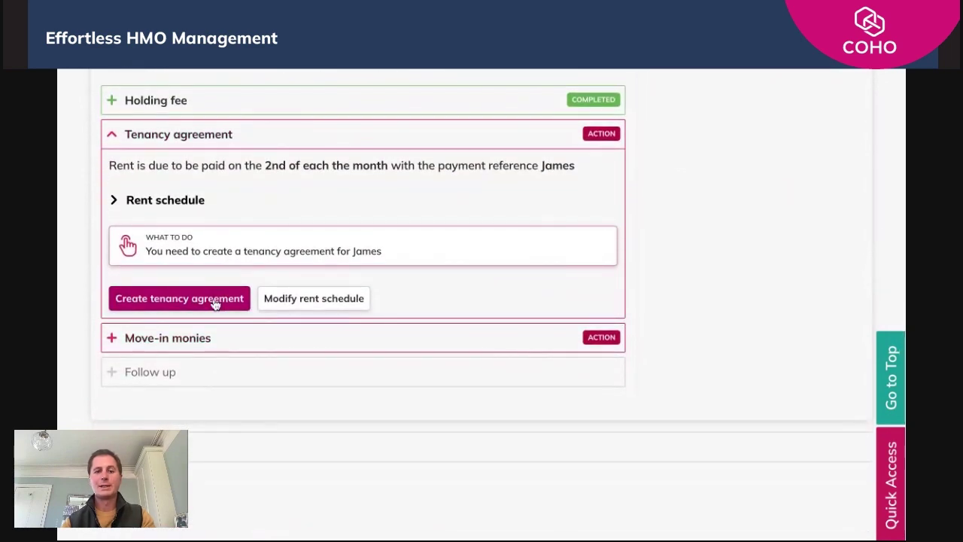
- Create a tenancy agreement from 16/01/2023 to 15/01/2024, signed via COHO eSignature
click(218, 300)
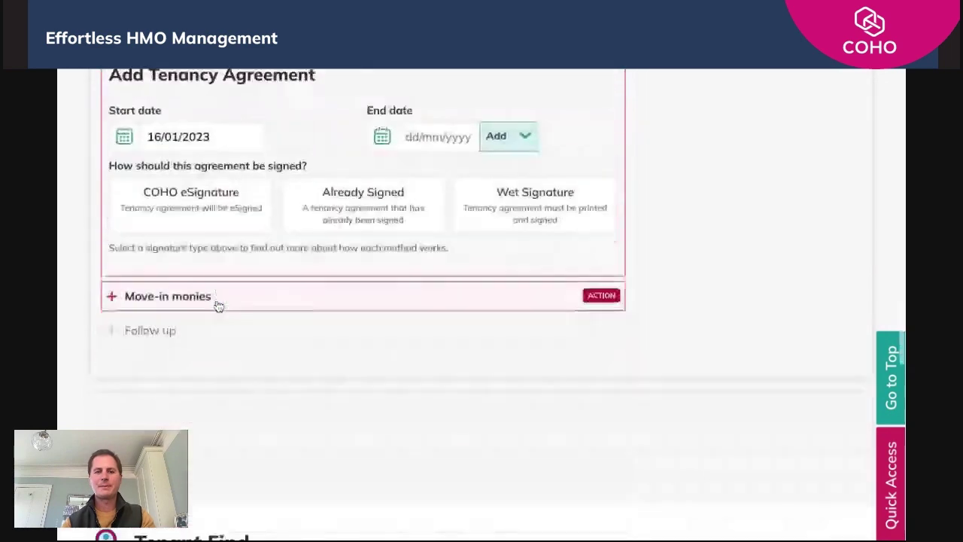
click(525, 133)
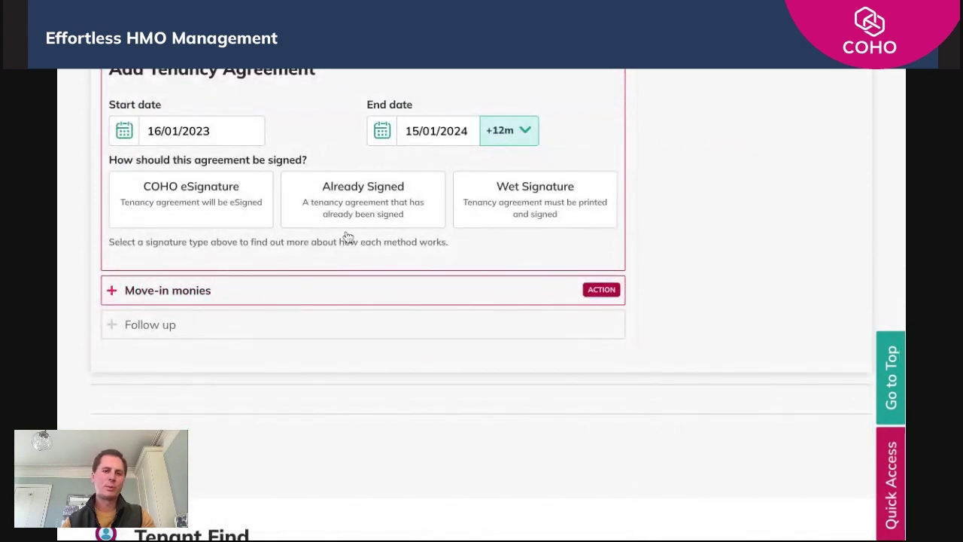
click(200, 204)
scroll(484, 316, down, 1)
scroll(484, 315, down, 6)
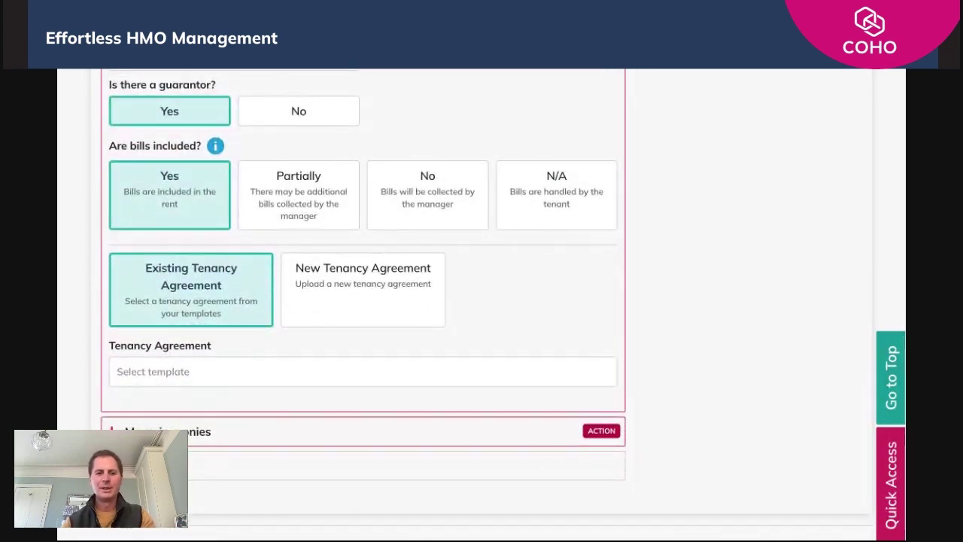
- Base the agreement on the Sample AST template, loading its DEMO SAMPLE.docx contract
click(332, 369)
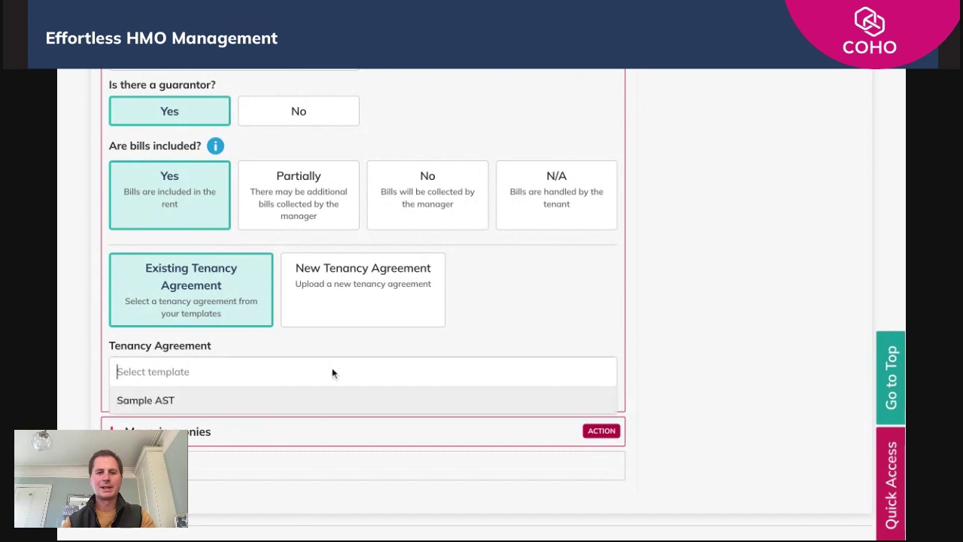
click(310, 400)
scroll(474, 301, down, 3)
scroll(474, 304, down, 2)
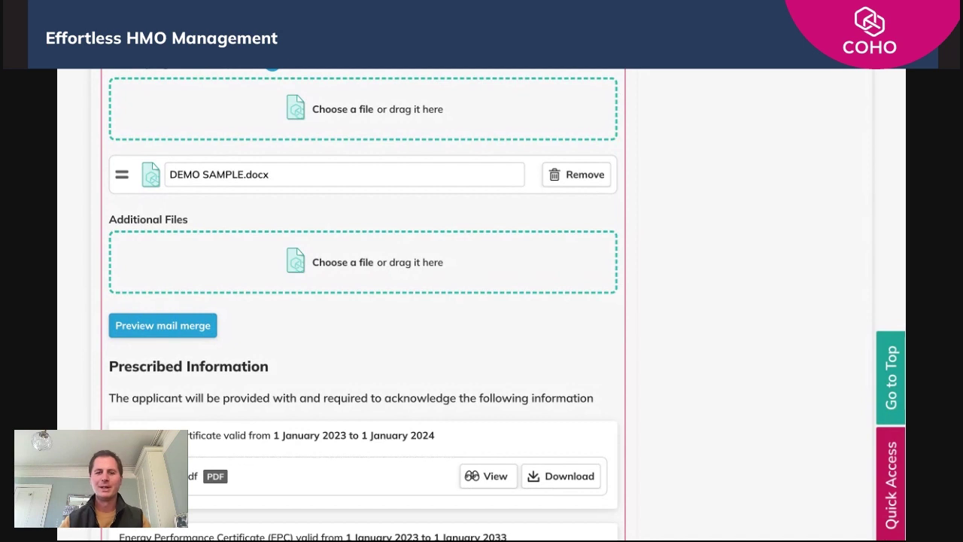
- Generate the mail-merge preview and view the merged DEMO SAMPLE.pdf
click(144, 329)
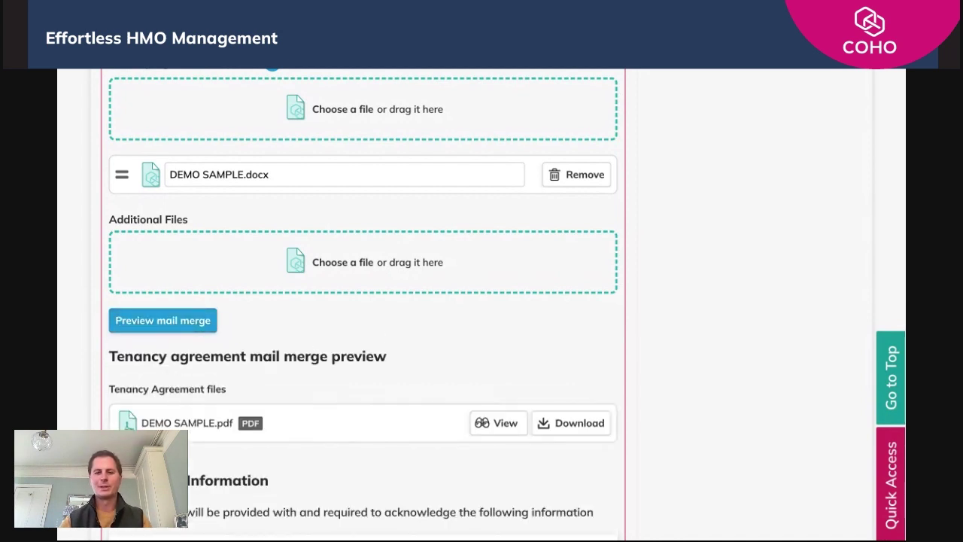
click(494, 432)
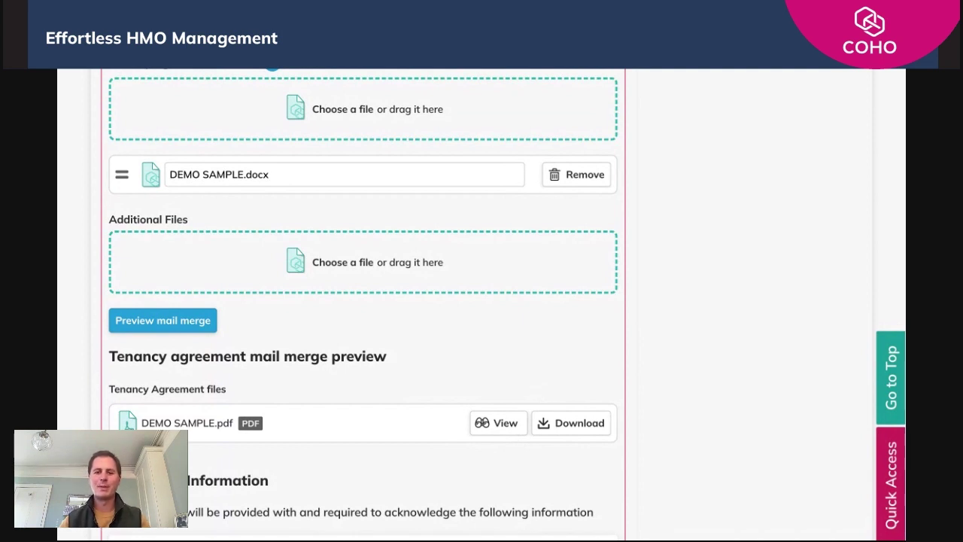
scroll(275, 223, up, 1)
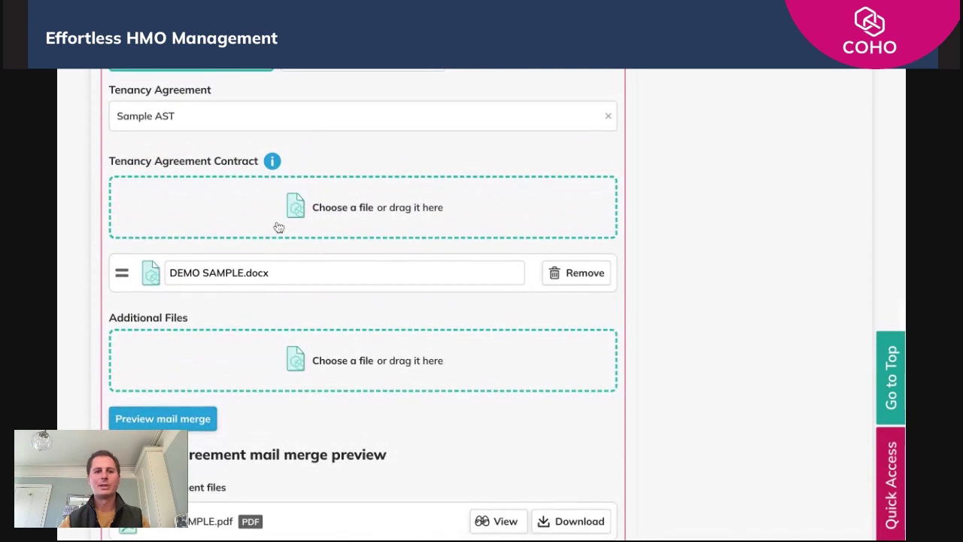
click(270, 162)
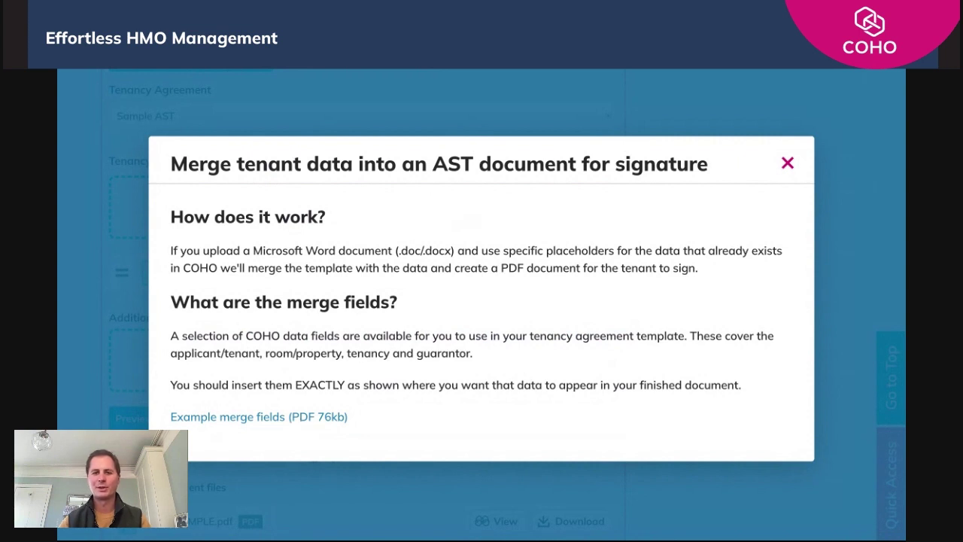
click(787, 164)
scroll(510, 273, down, 2)
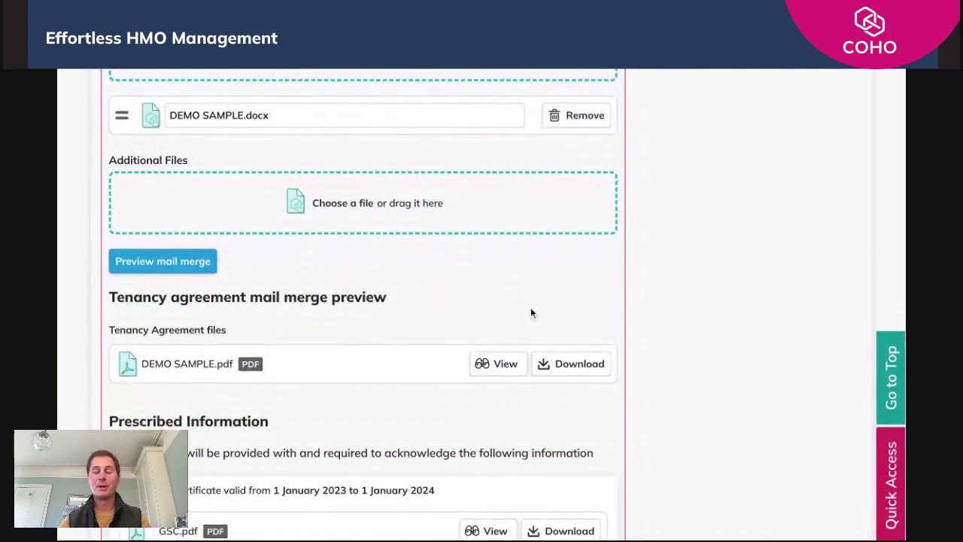